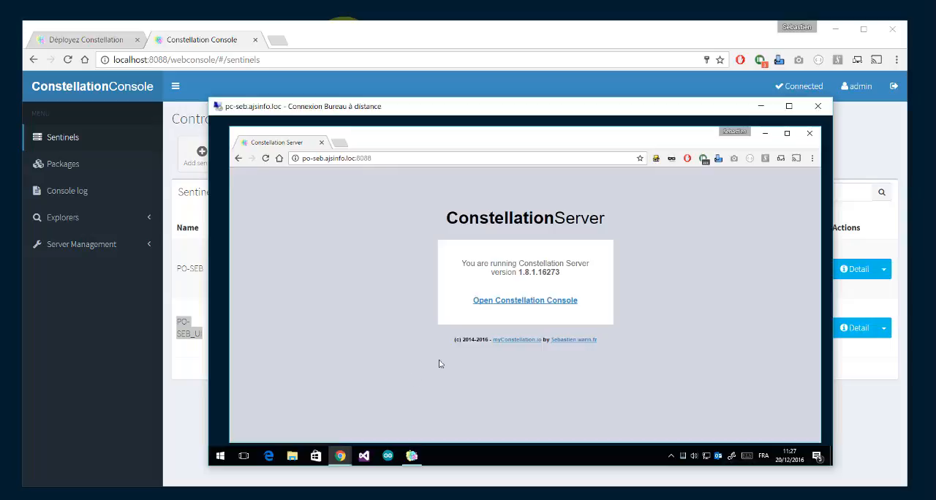
Step: Review the server address and version on the Constellation Server page in the remote desktop session
double_click(366, 158)
left_click_drag(412, 160, 259, 162)
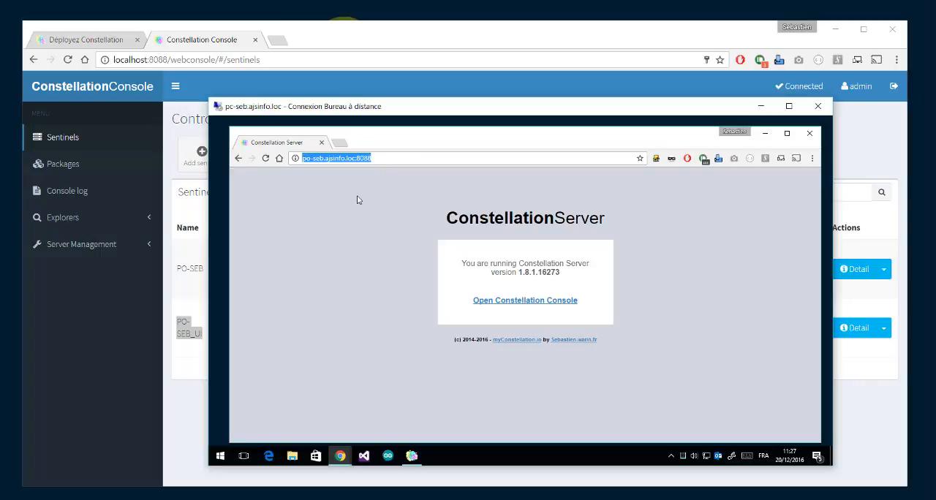
left_click_drag(449, 221, 613, 293)
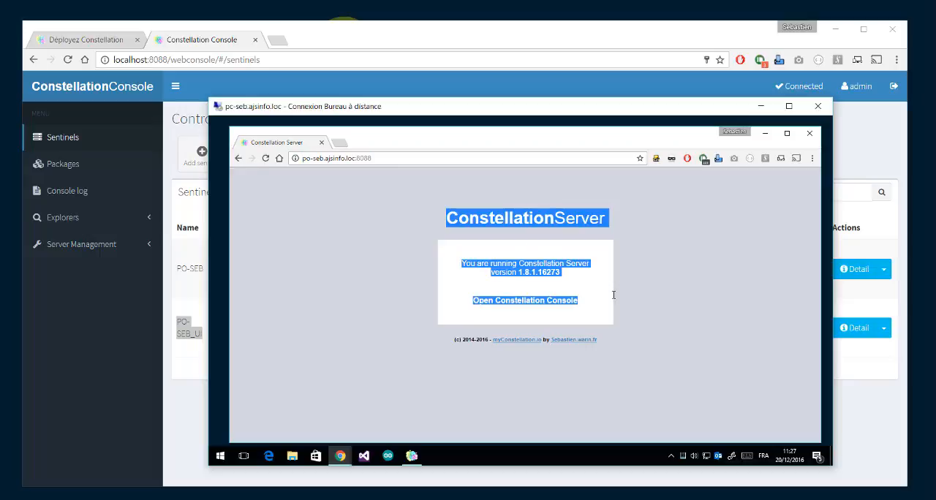
left_click(612, 295)
Step: Switch to the Constellation Web Platform Installer and sign in with the MyConstellation.io username and account password
left_click(411, 456)
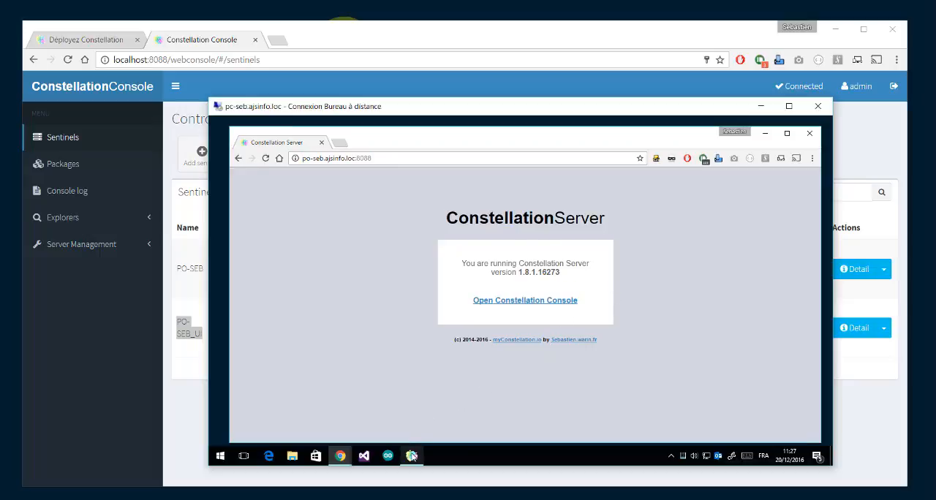
left_click(567, 363)
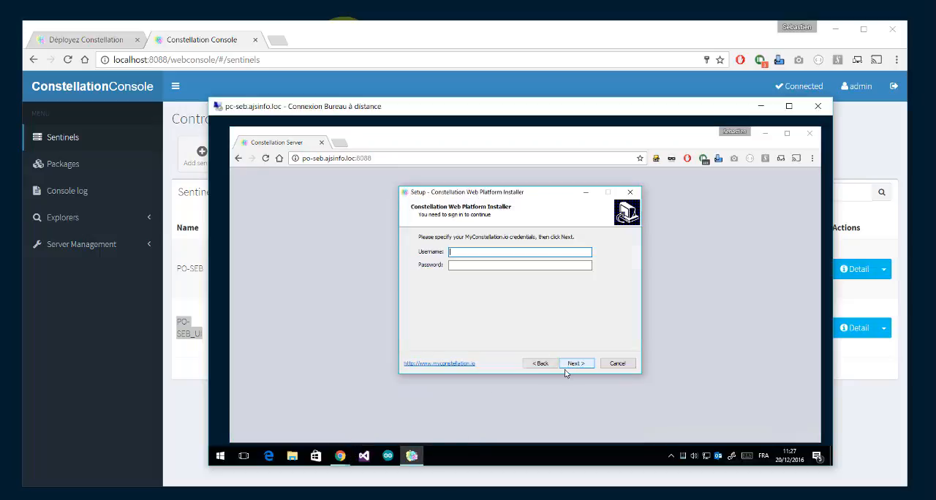
type("sebwarin")
key("Tab")
key("ctrl+v")
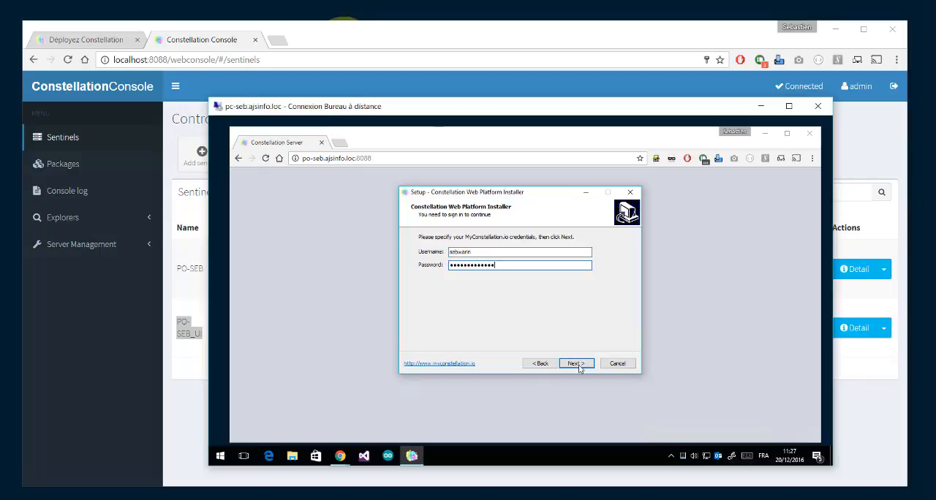
left_click(579, 364)
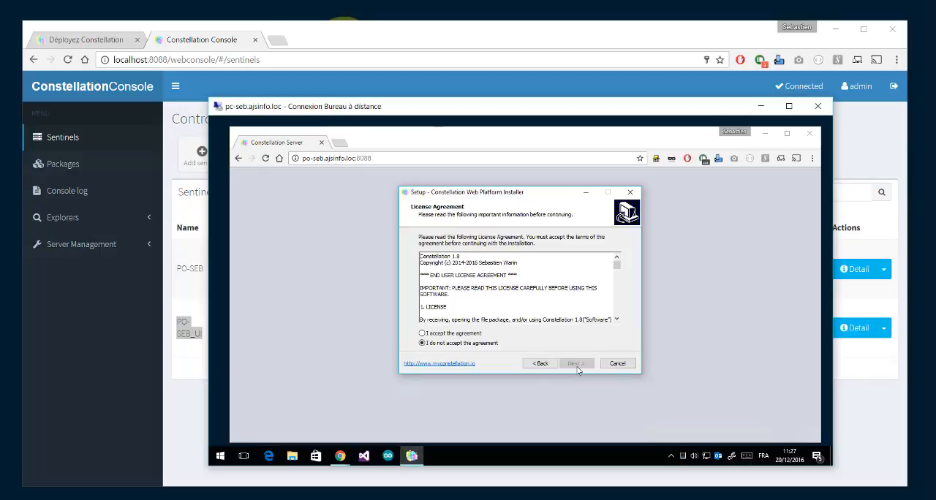
Step: Accept the license agreement and continue to the component selection
left_click(461, 333)
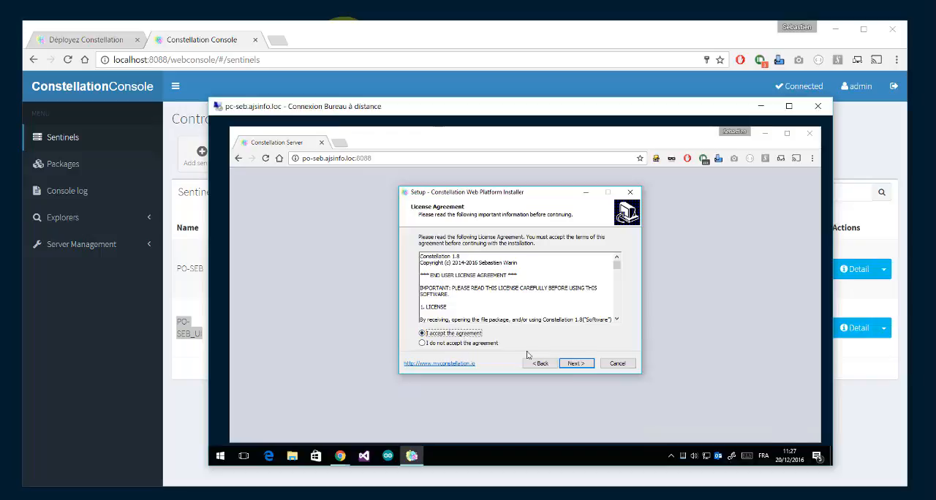
left_click(576, 364)
left_click(576, 364)
left_click(545, 330)
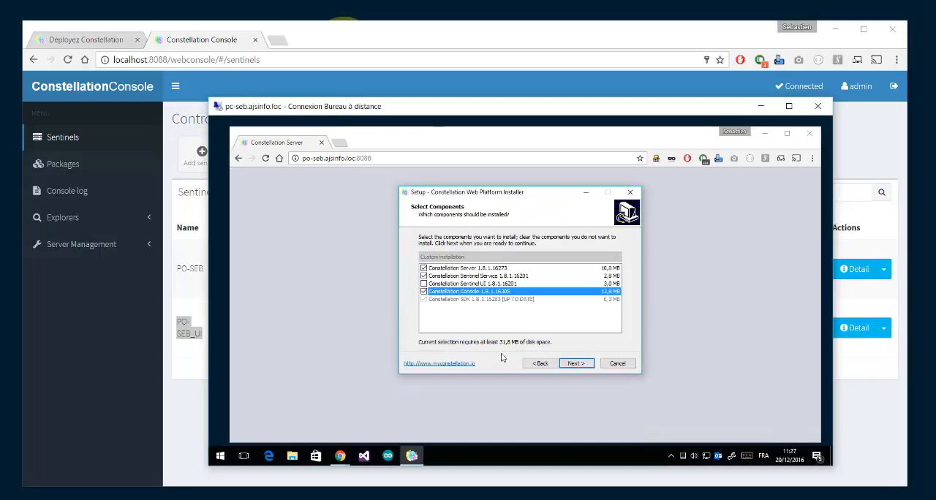
Step: Select Constellation Sentinel UI for installation and exclude the Server, Sentinel Service and Console components
left_click(423, 267)
left_click(423, 276)
left_click(424, 291)
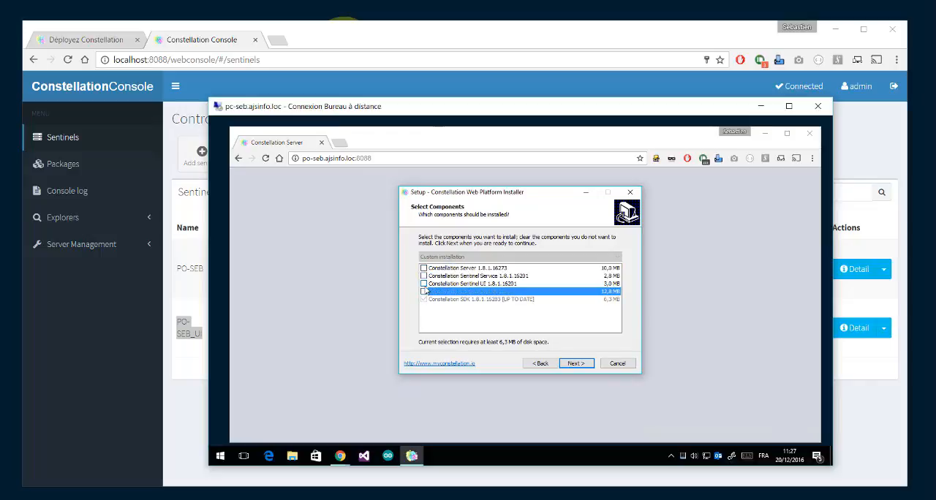
left_click(424, 283)
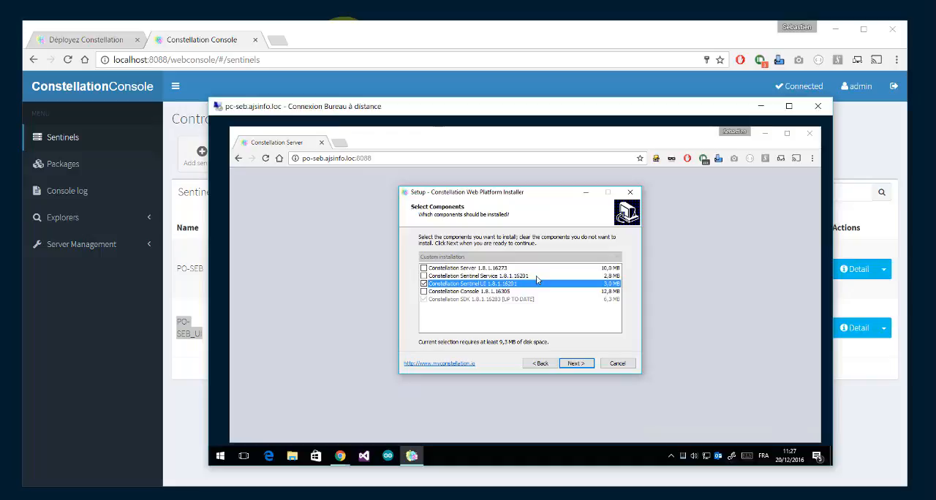
left_click(496, 302)
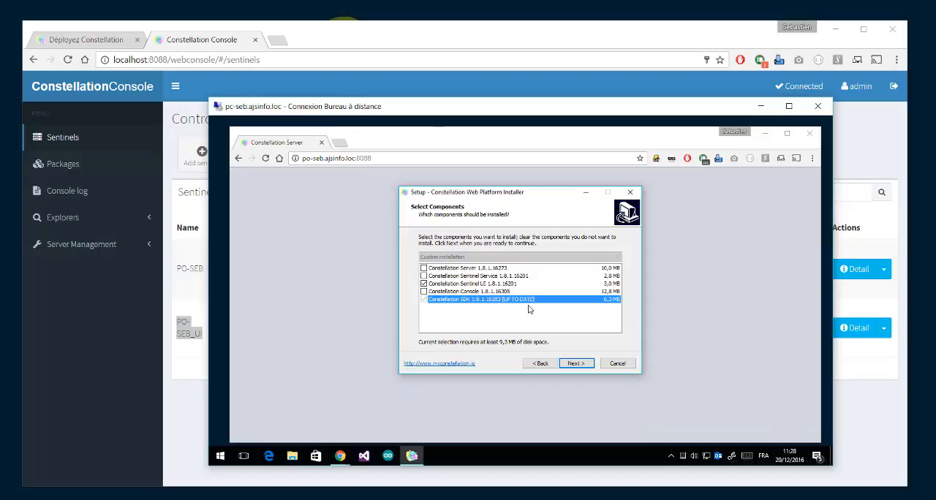
left_click(570, 363)
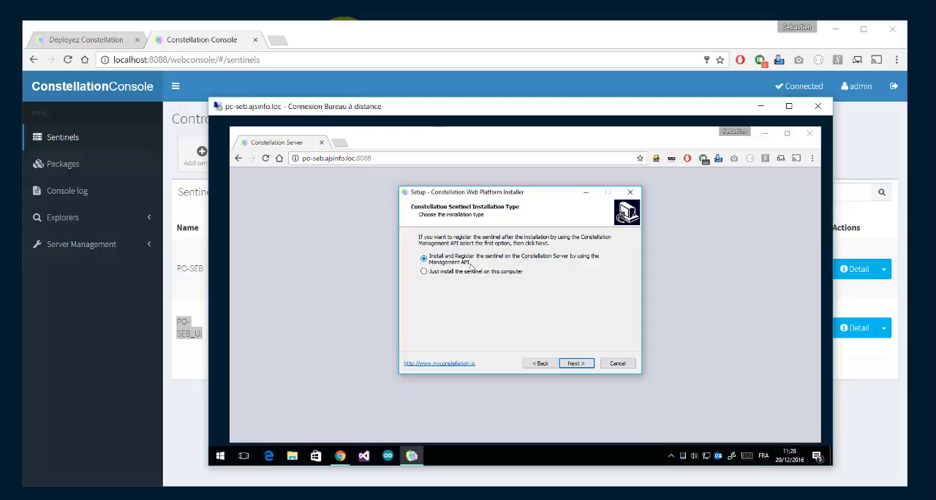
left_click(578, 364)
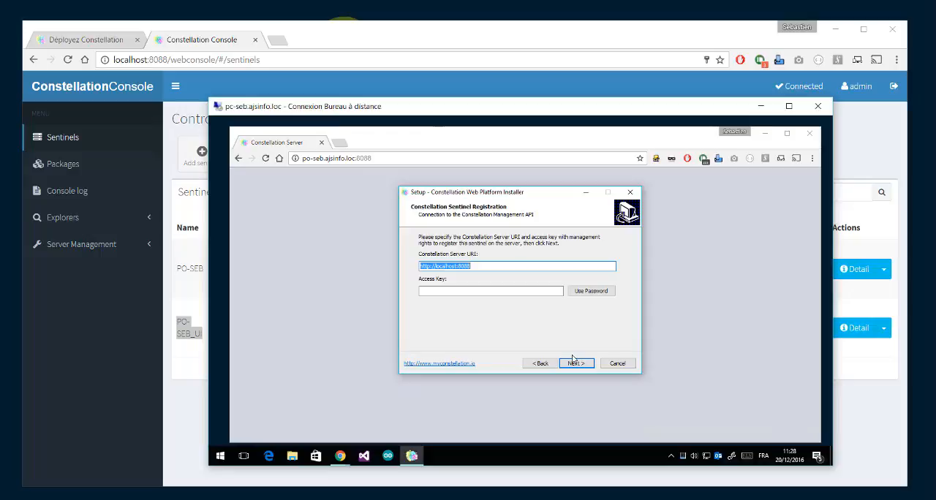
left_click(395, 160)
key("ctrl+c")
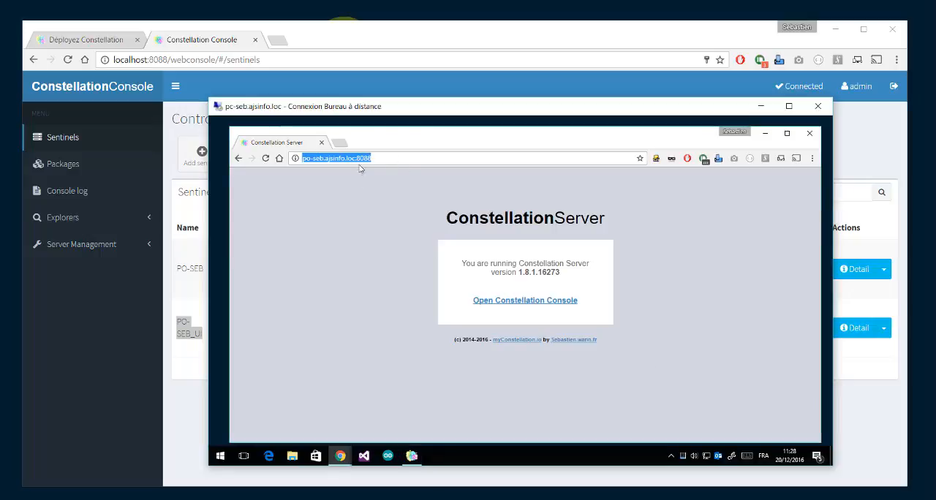
left_click(412, 457)
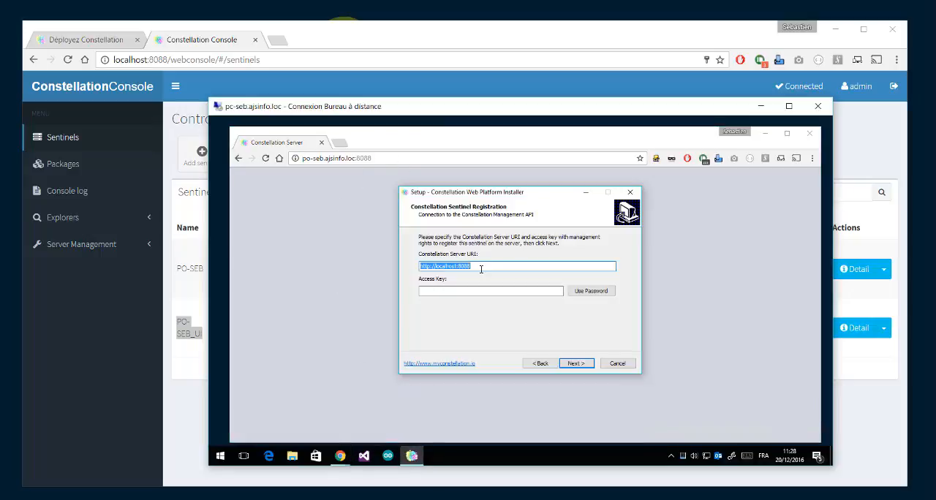
key("ctrl+v")
left_click_drag(480, 267, 500, 269)
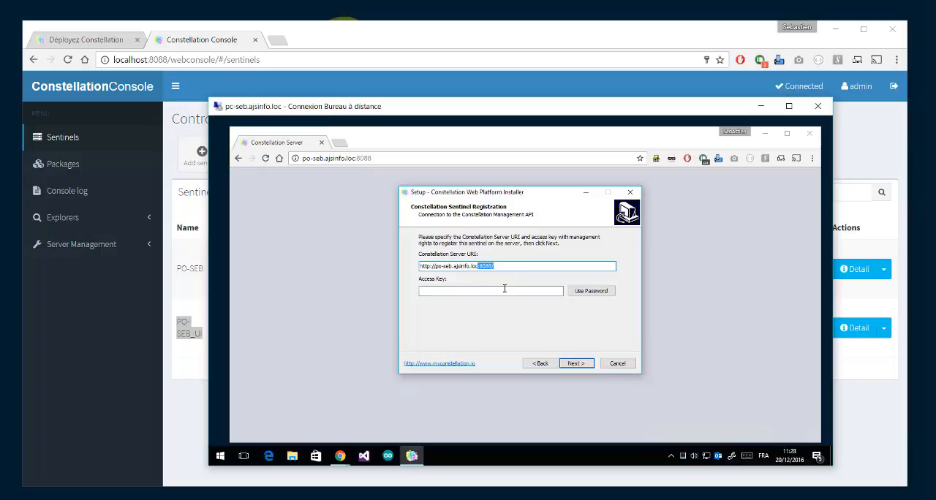
Step: Generate the registration access key from the admin username and its password, and continue to the credential selection
left_click(505, 289)
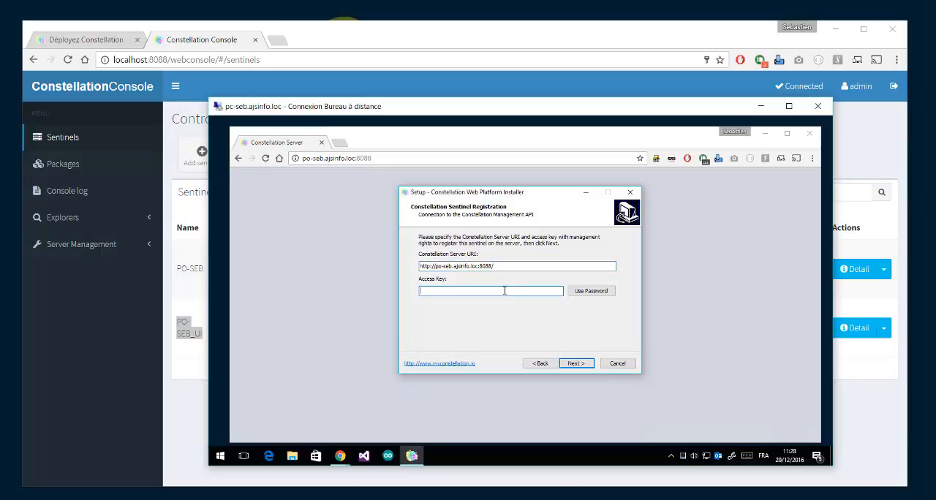
left_click(576, 293)
type("admin")
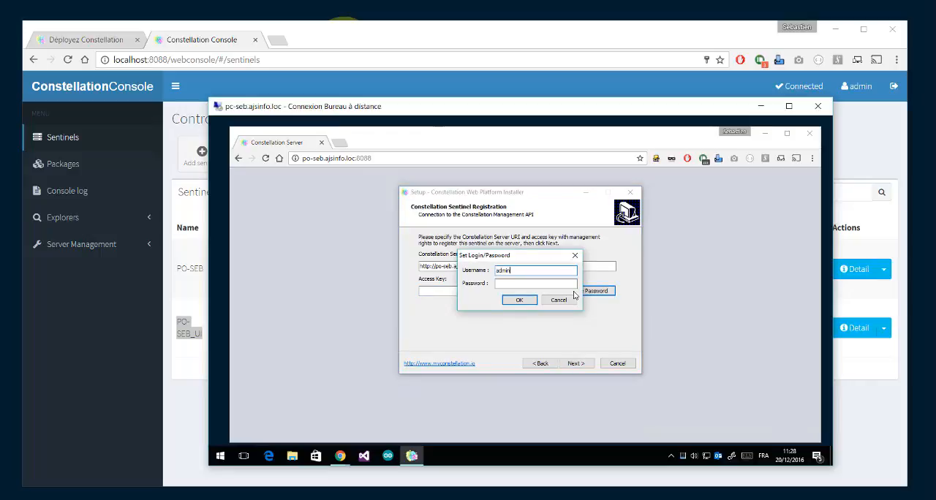
key("Tab")
type("123")
key("Return")
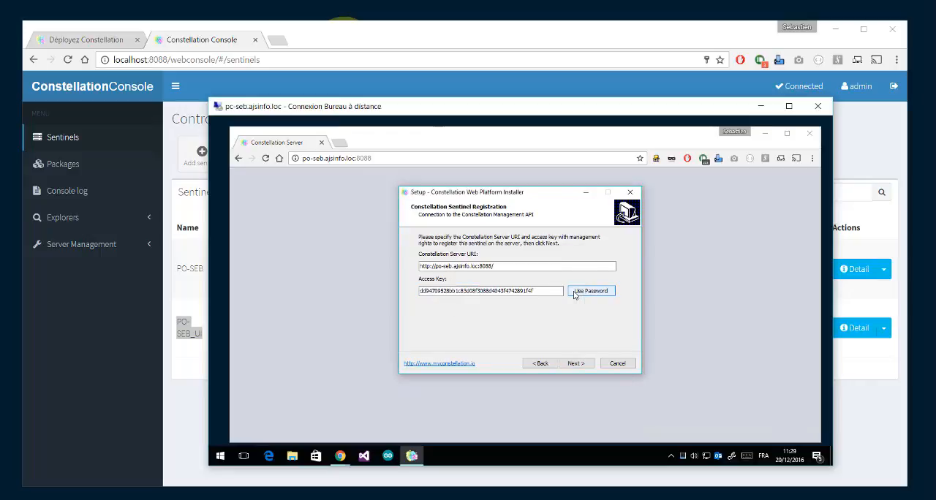
left_click(577, 364)
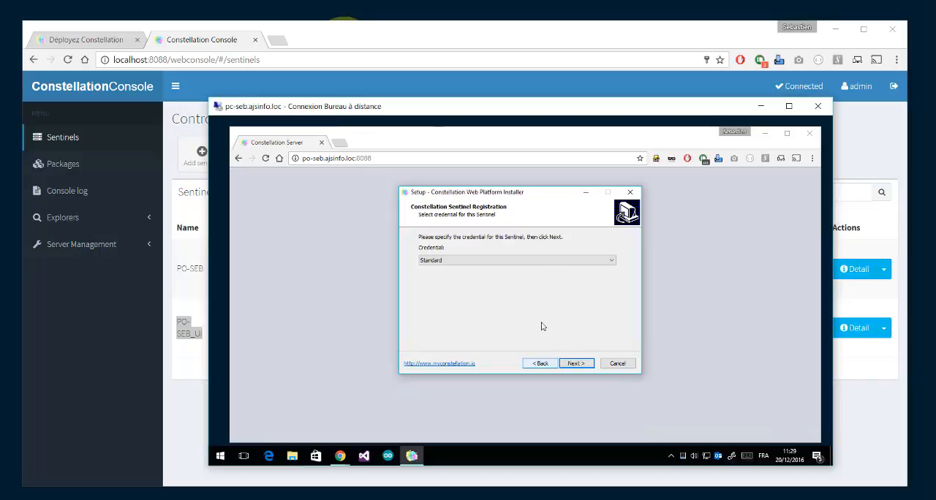
Step: Register the sentinel with the Standard credential, run the installation, and finish setup with the Sentinel UI started
left_click(471, 260)
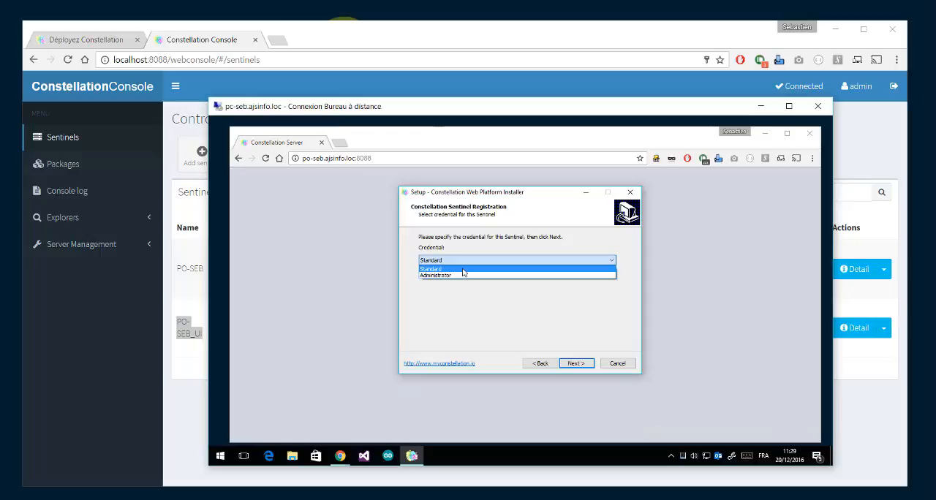
left_click(463, 270)
left_click(575, 364)
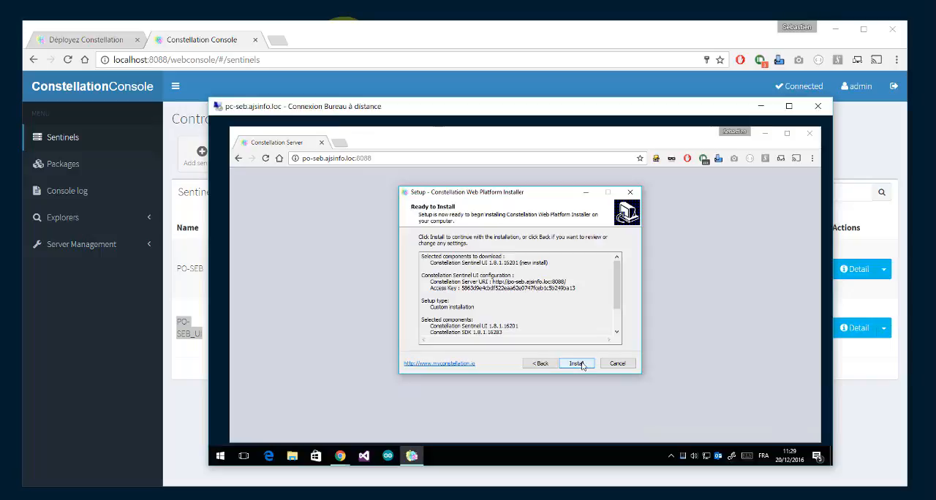
left_click(577, 363)
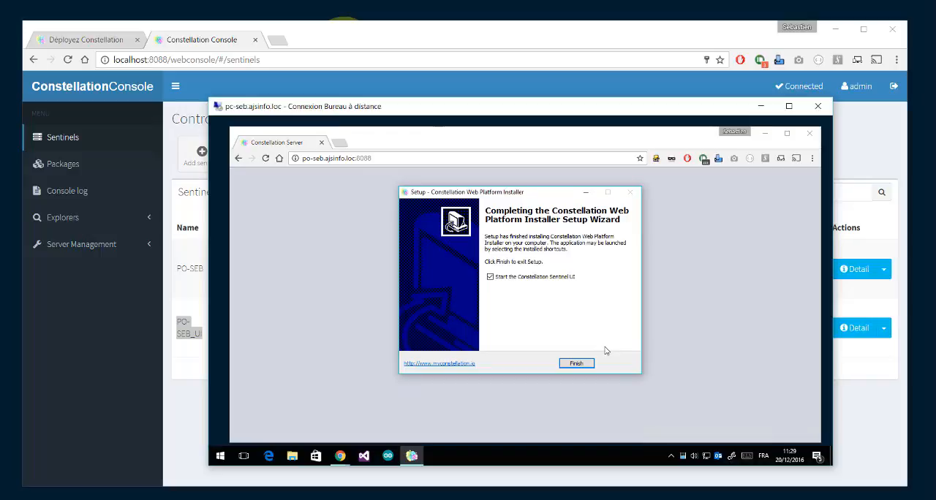
left_click(589, 363)
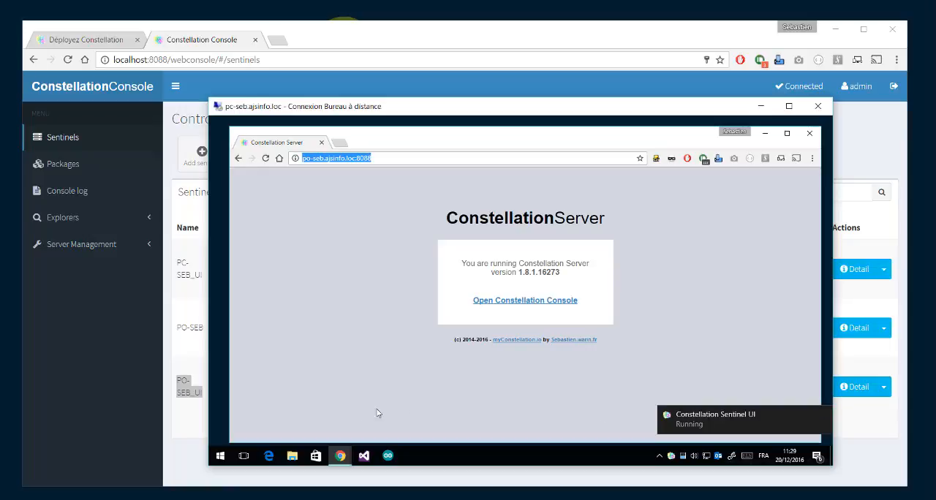
Step: Check the PC-SEB_UI sentinel's entry and last registration in the Constellation Console's sentinel list
left_click(193, 450)
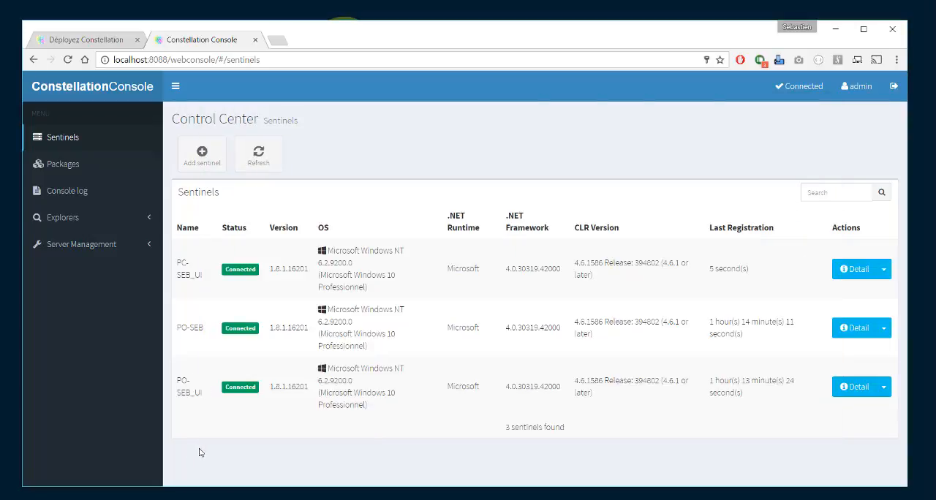
left_click_drag(176, 261, 206, 276)
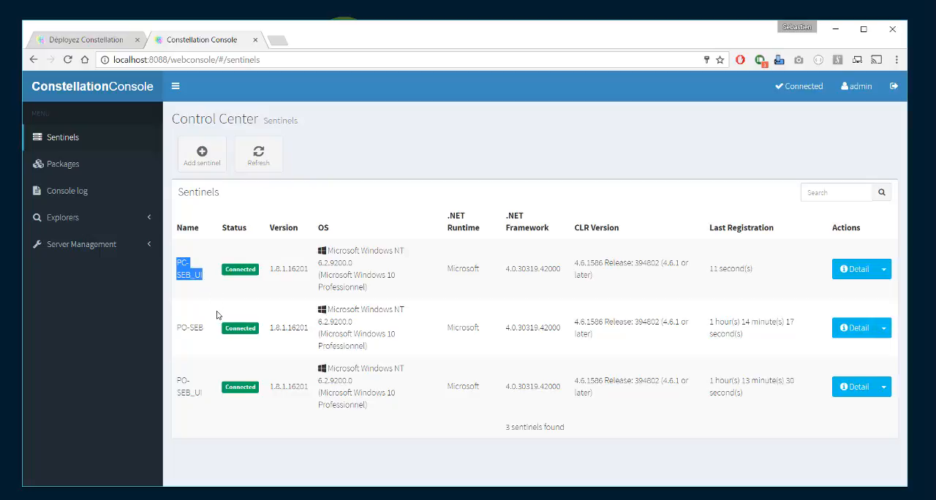
left_click_drag(708, 268, 753, 270)
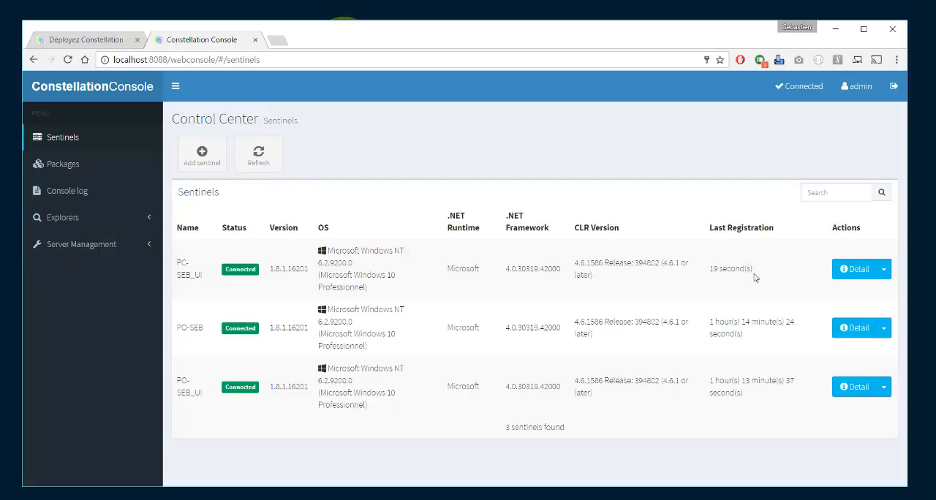
left_click(304, 499)
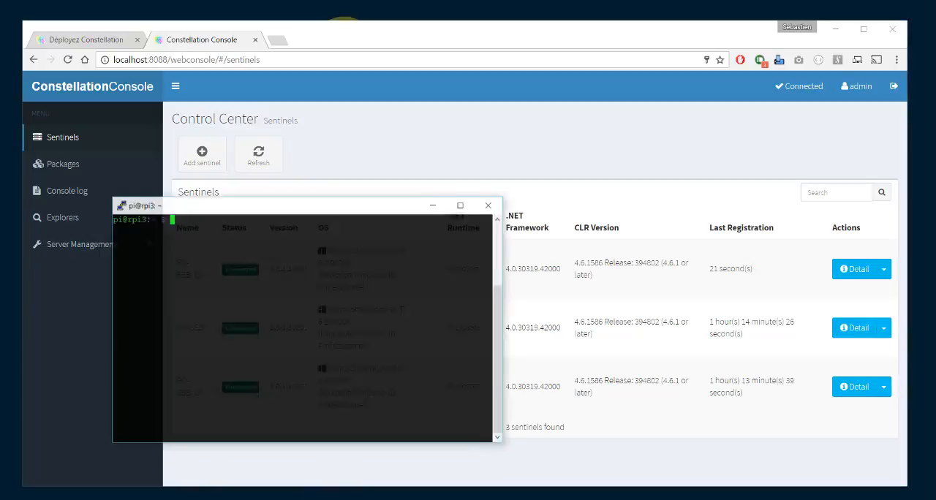
left_click_drag(258, 201, 487, 196)
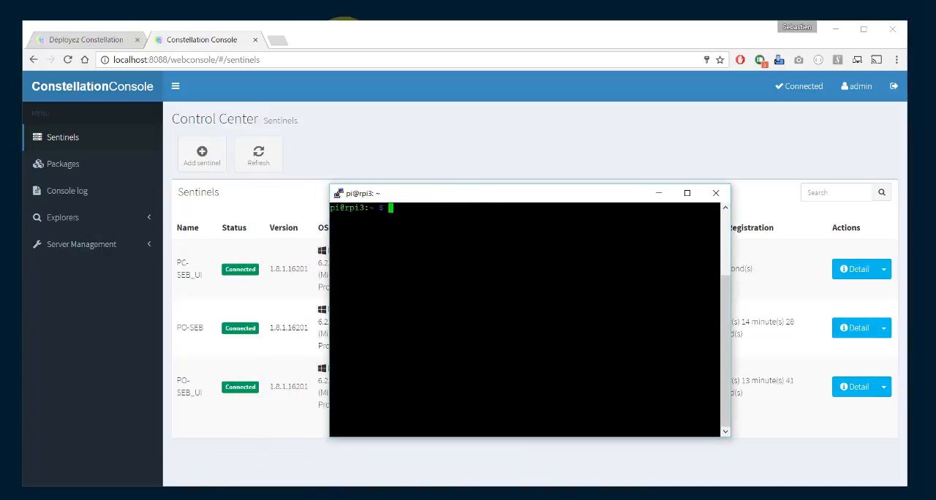
type("wget -O install.sh https://developer.myconstellation.io/download/installers/install-linux.sh && chmod +x install.sh && ./install.sh")
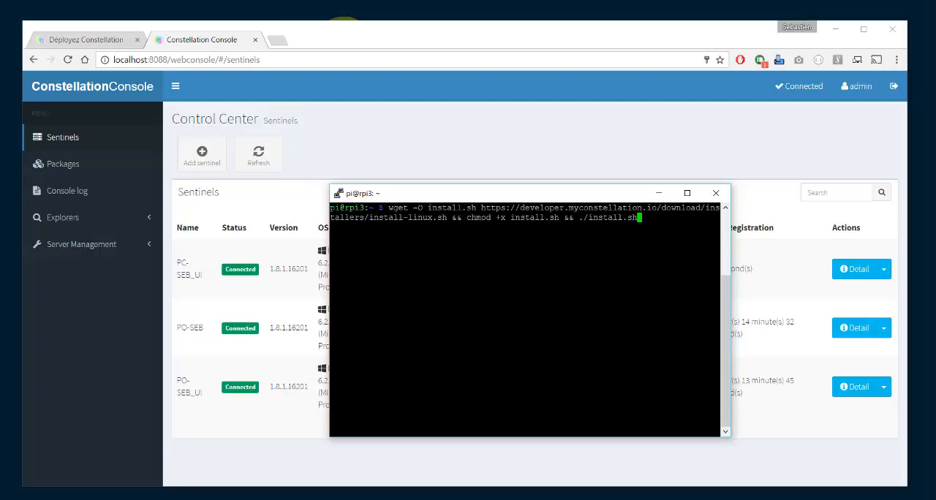
key("Return")
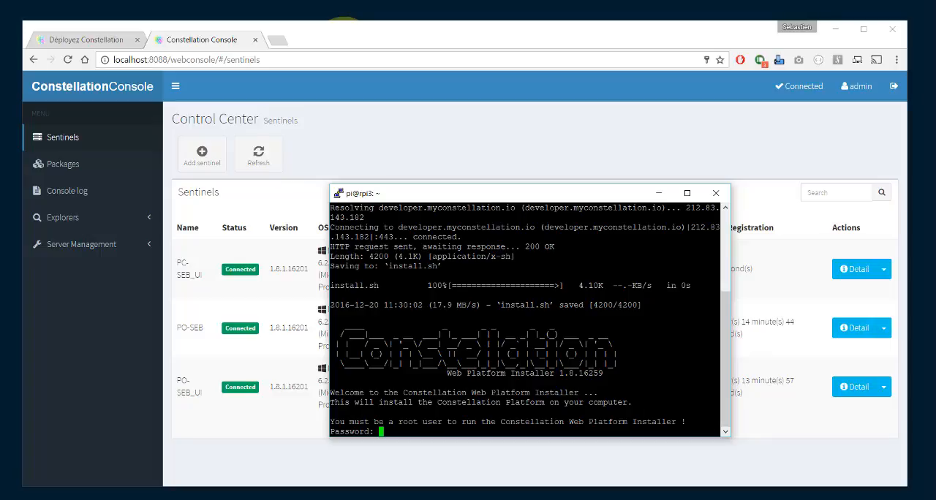
key("Return")
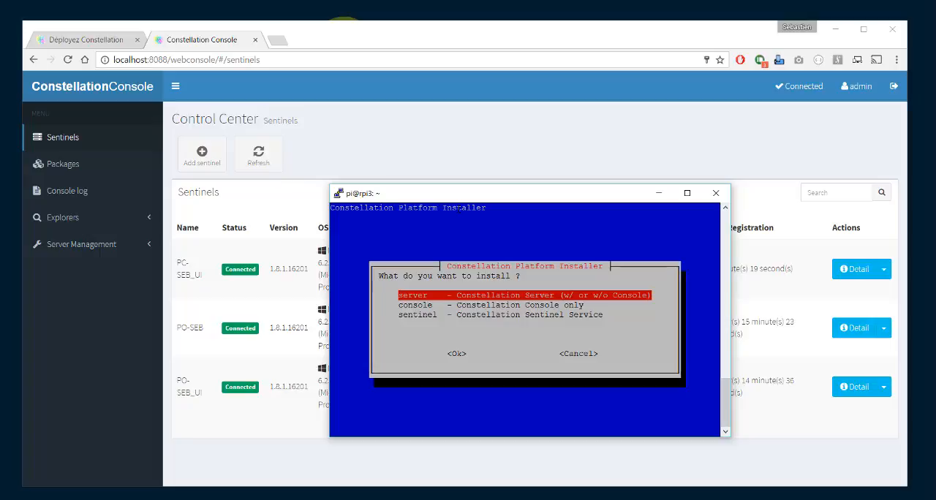
Step: Choose the Constellation Sentinel Service for installation and accept the Constellation license agreement
key("Down")
key("Down")
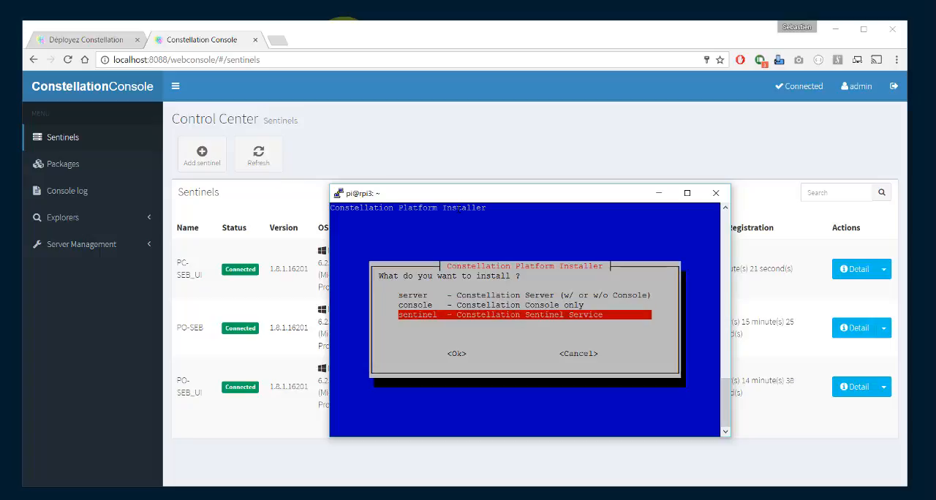
key("Return")
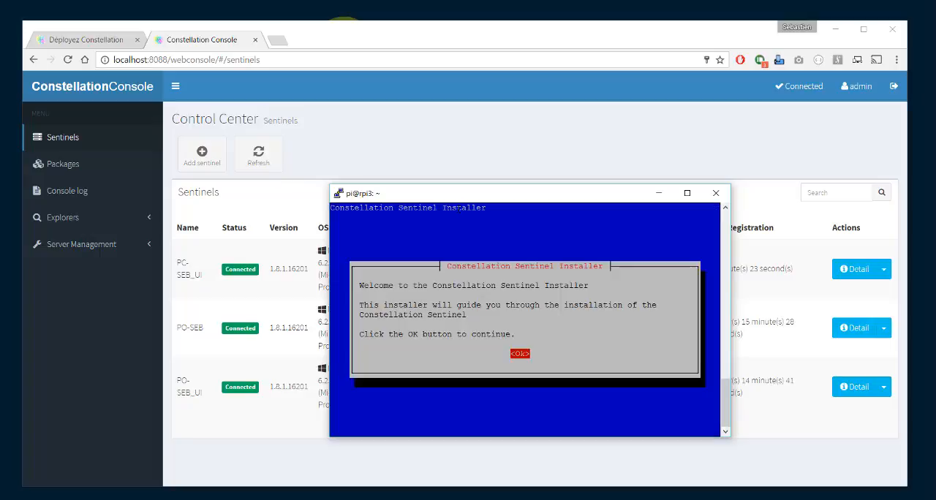
key("Return")
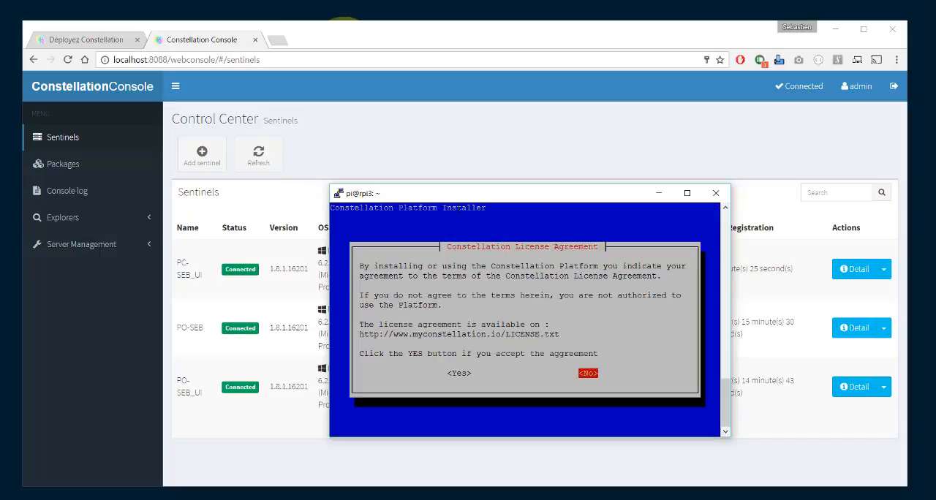
key("Left")
key("Return")
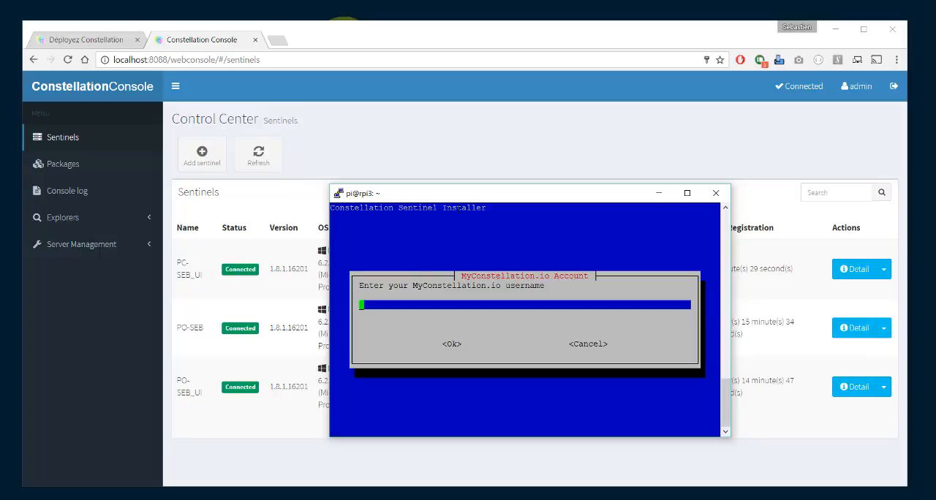
Step: Sign in to the MyConstellation.io account in the installer with the account username and password
type("se")
type("bastien")
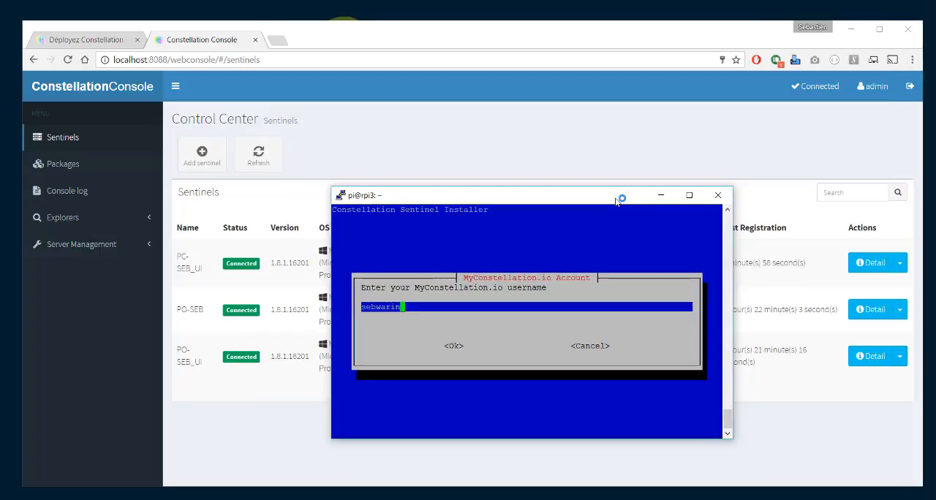
key("Return")
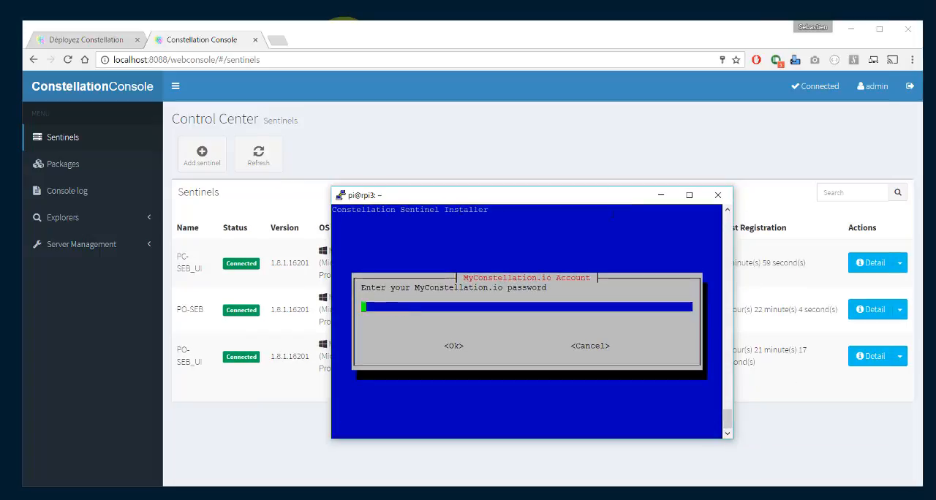
type("*************")
key("Return")
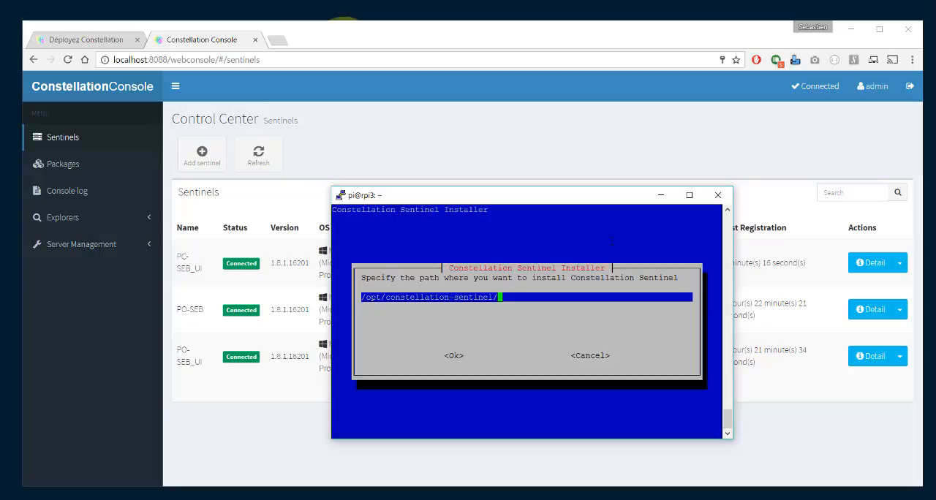
key("Return")
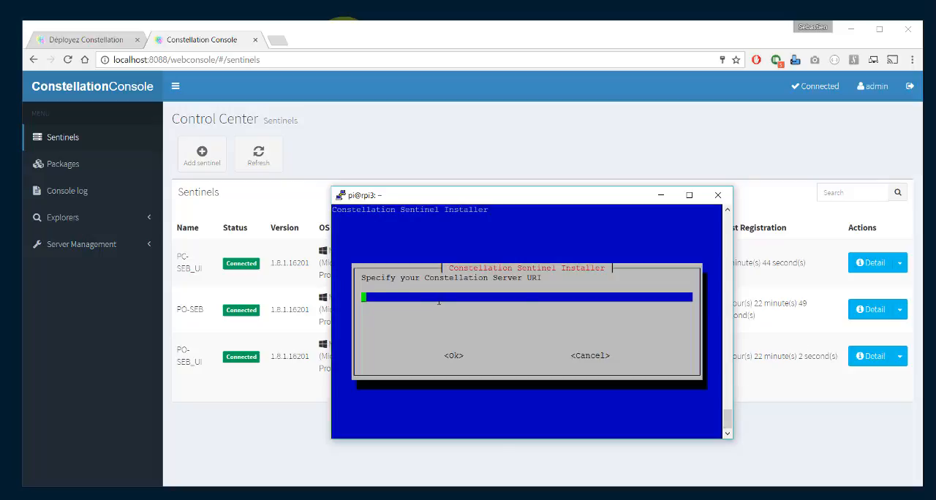
right_click(443, 305)
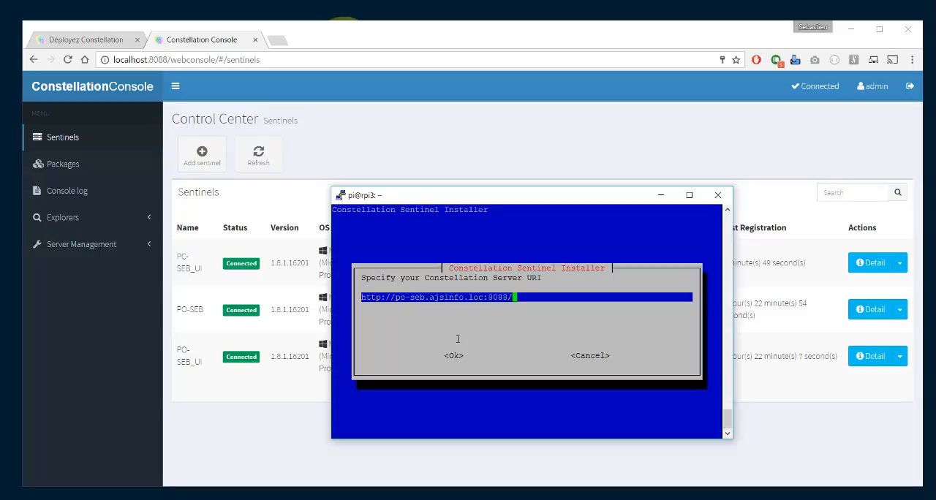
key("Return")
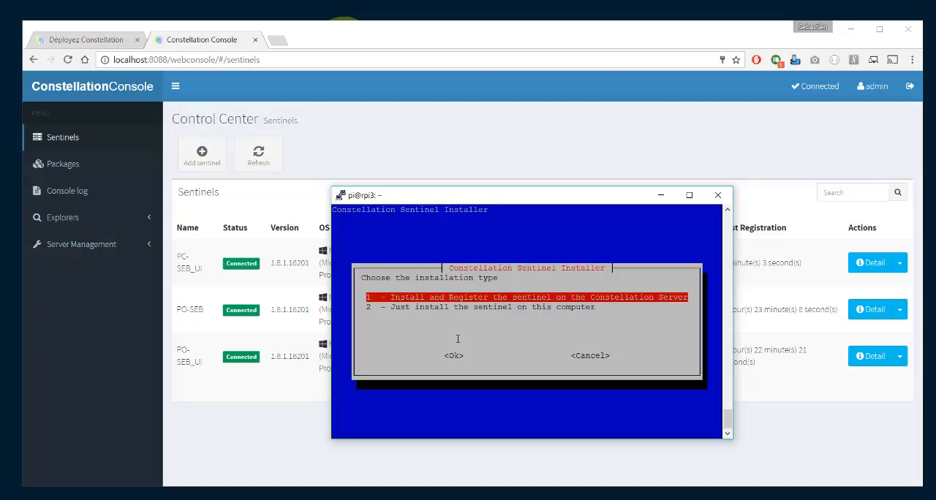
key("Return")
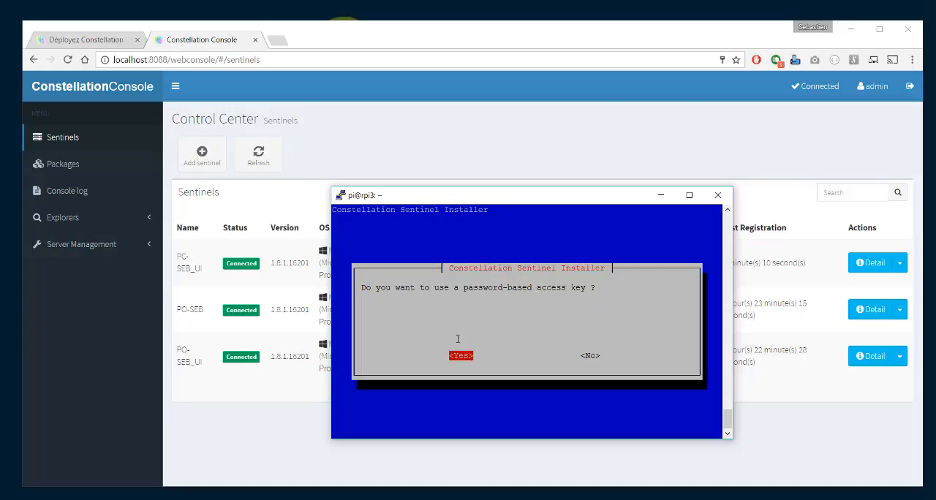
Step: Use a password-based access key with the management username and password, and choose the Standard credentials for this sentinel
key("Return")
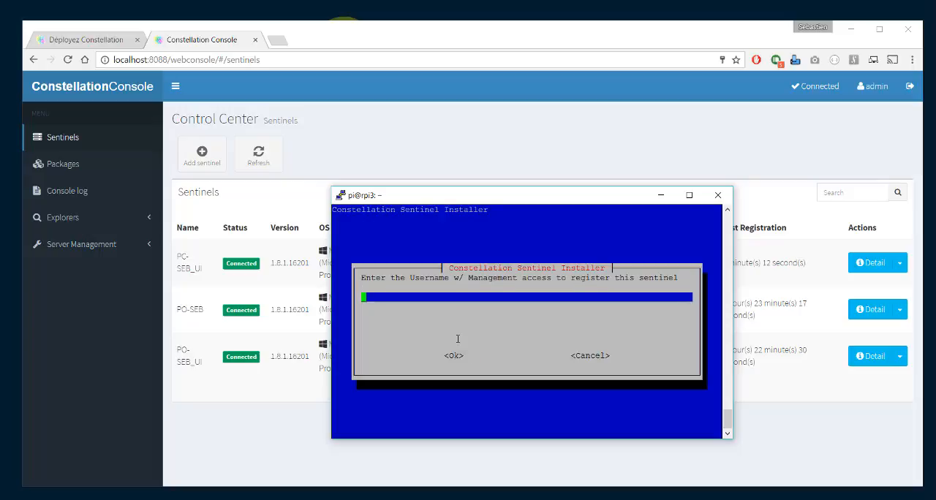
type("admin")
key("Return")
type("admin")
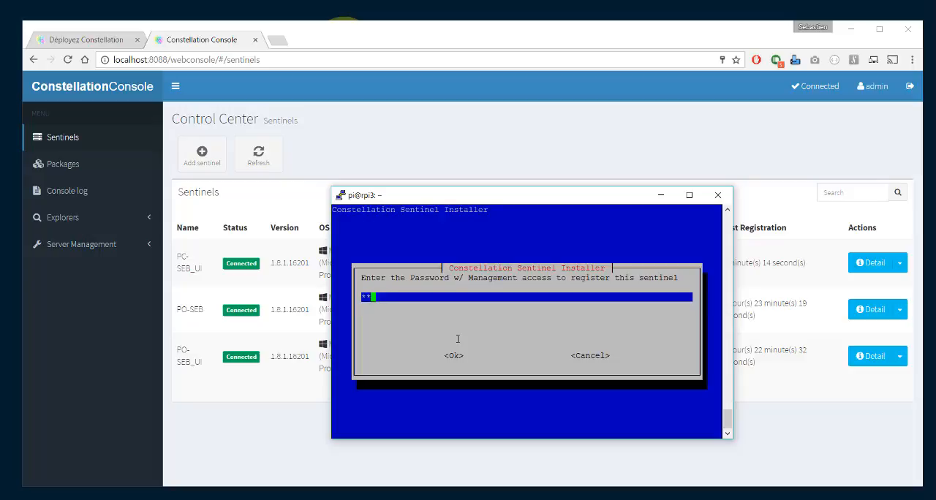
key("Return")
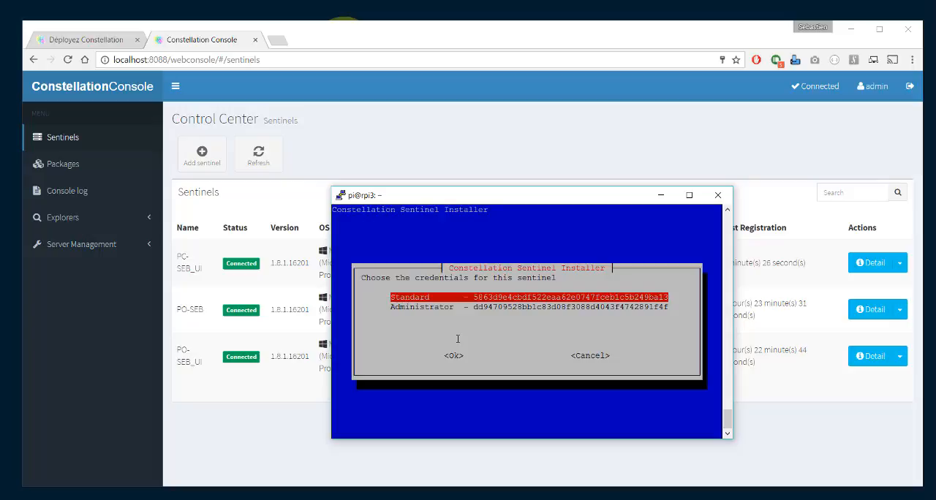
key("Return")
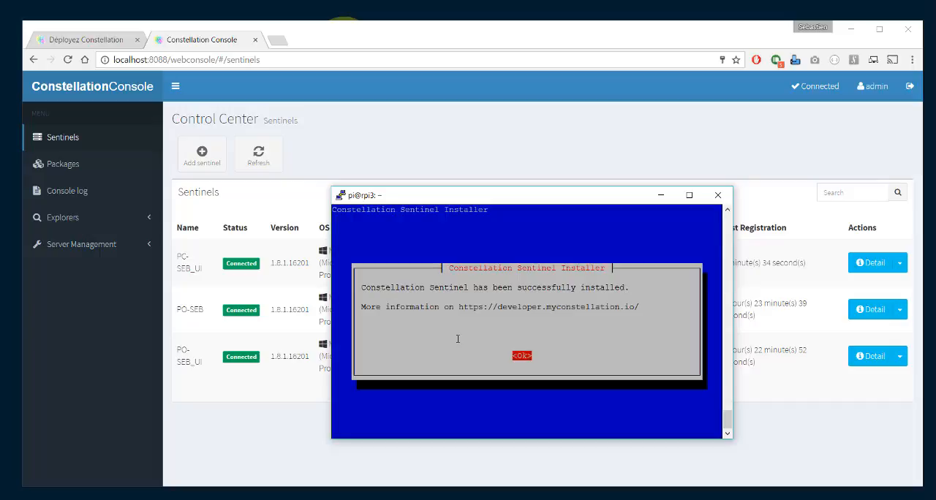
Step: Finish the sentinel installer and end the pi@rpi3 terminal session with "exit"
key("Return")
type("e")
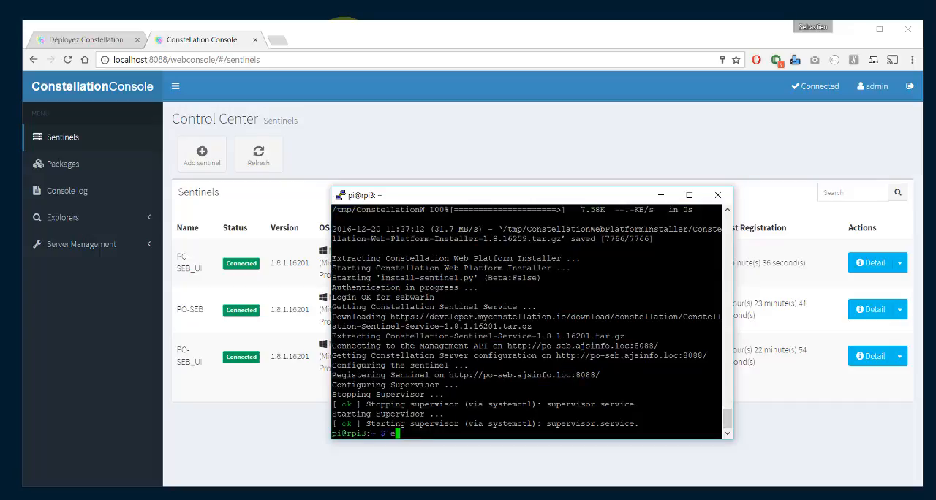
type("xit")
key("Return")
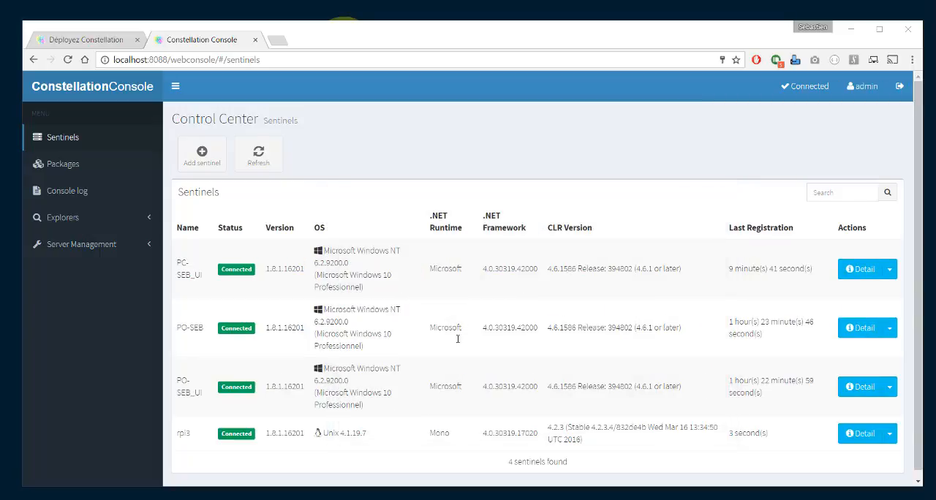
Step: Check the rpi3 sentinel's name, operating system and .NET runtime in the Constellation Console's sentinel list
double_click(183, 433)
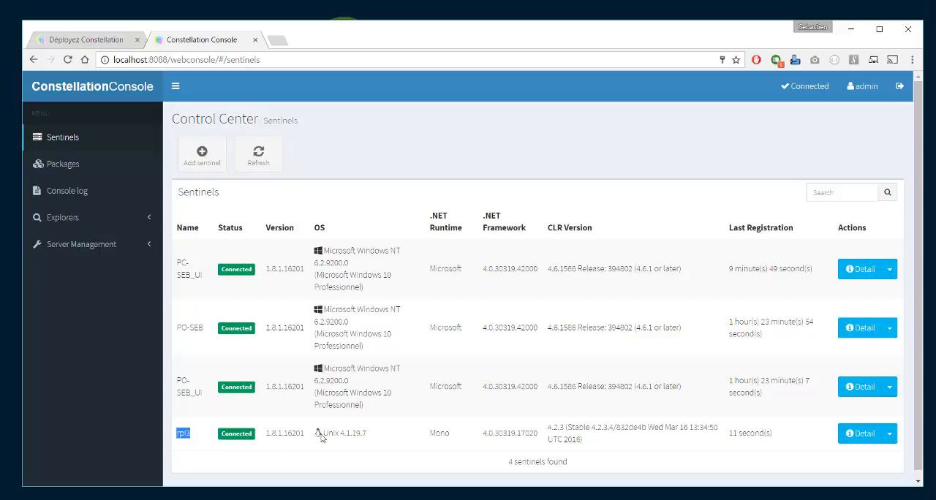
left_click_drag(321, 435, 365, 443)
left_click_drag(428, 434, 455, 454)
left_click(454, 454)
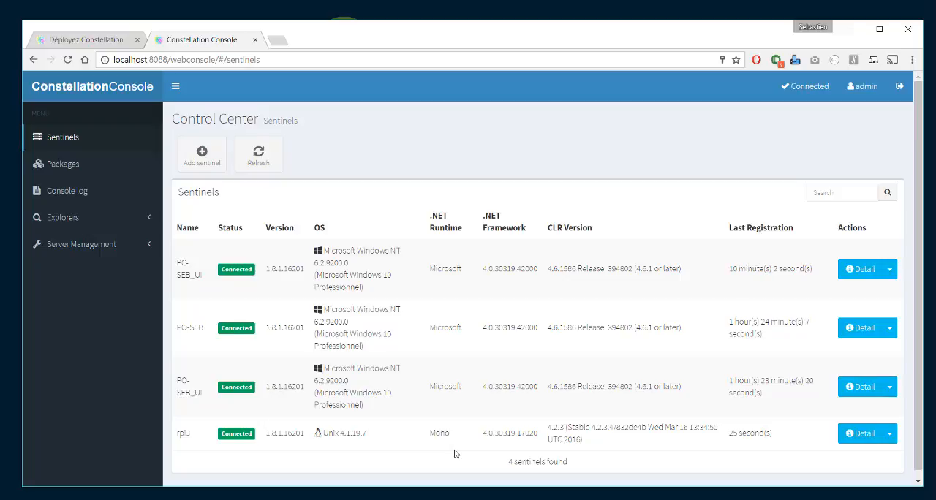